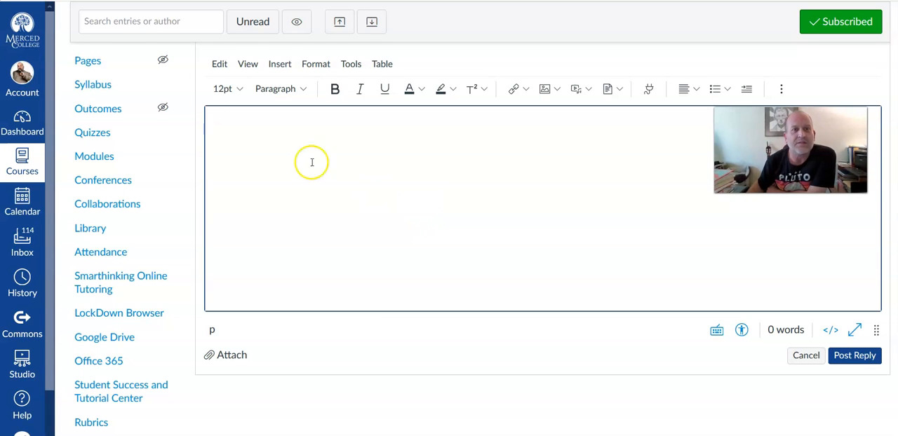
Step: Insert the fraction 2/3 into the discussion reply as an equation
left_click(281, 67)
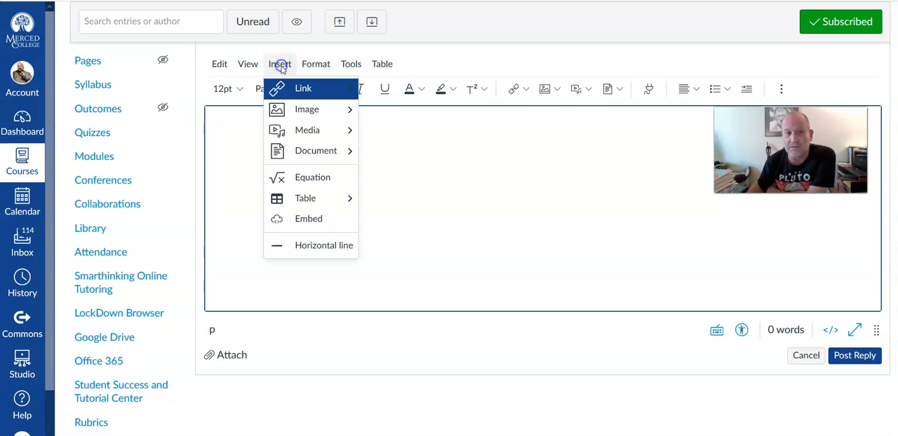
left_click(309, 177)
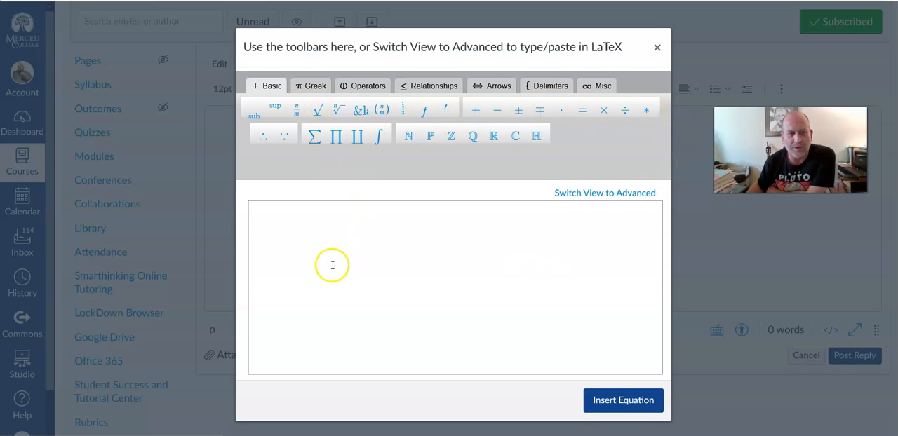
left_click(322, 221)
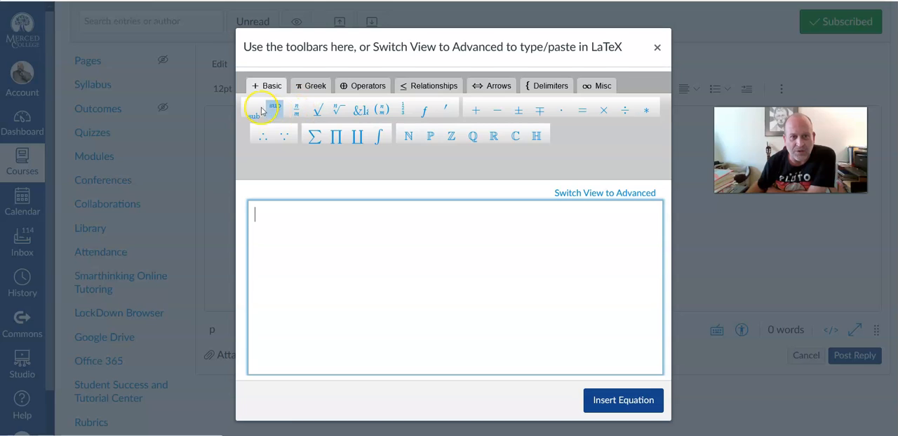
left_click(297, 110)
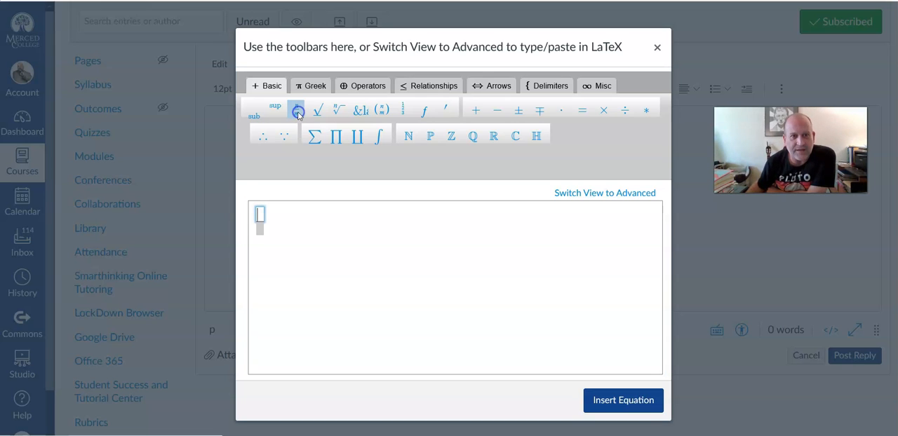
left_click(261, 215)
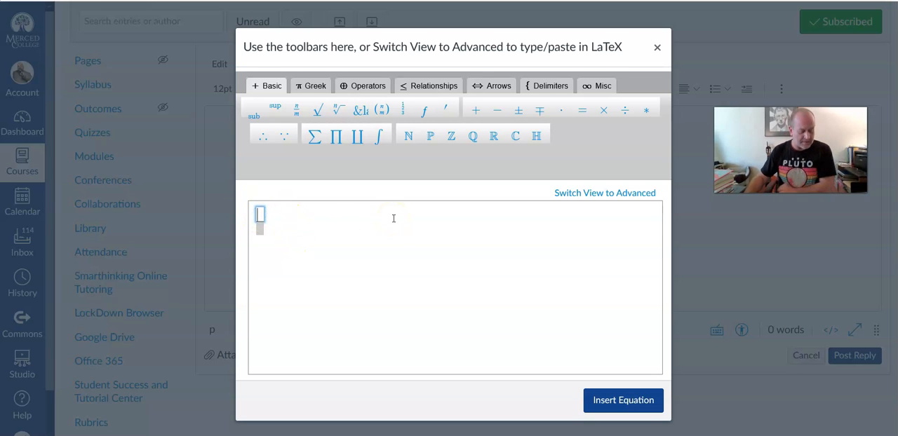
left_click(258, 230)
left_click(256, 231)
left_click(257, 231)
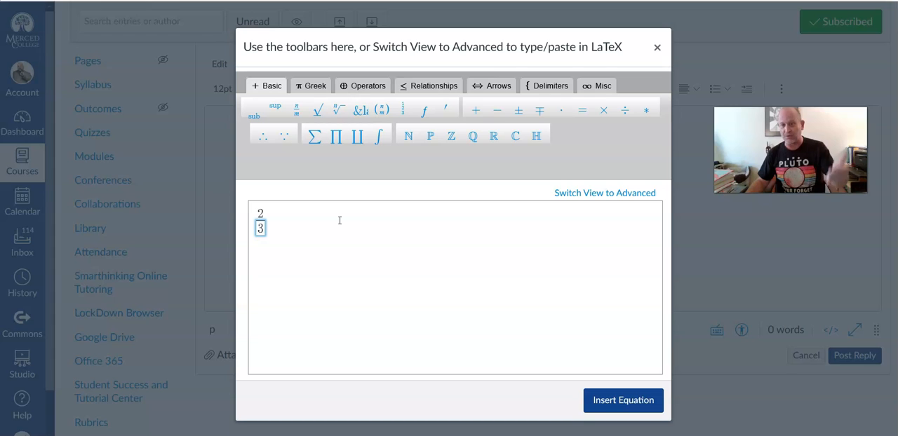
left_click(313, 226)
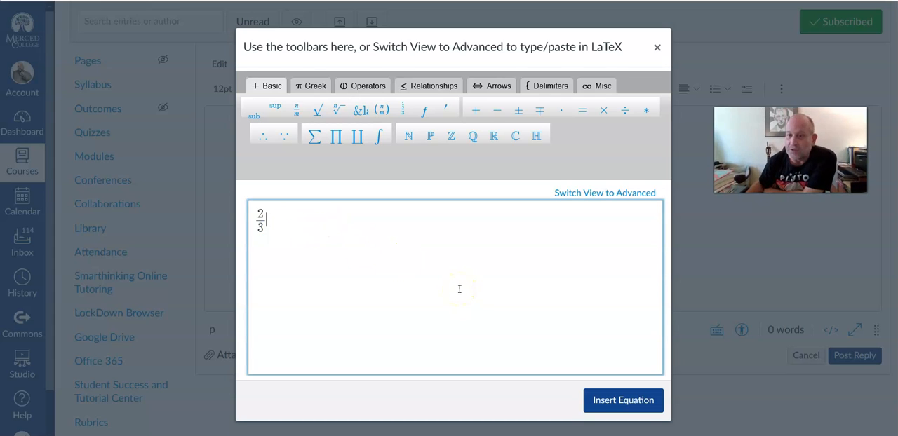
left_click(642, 404)
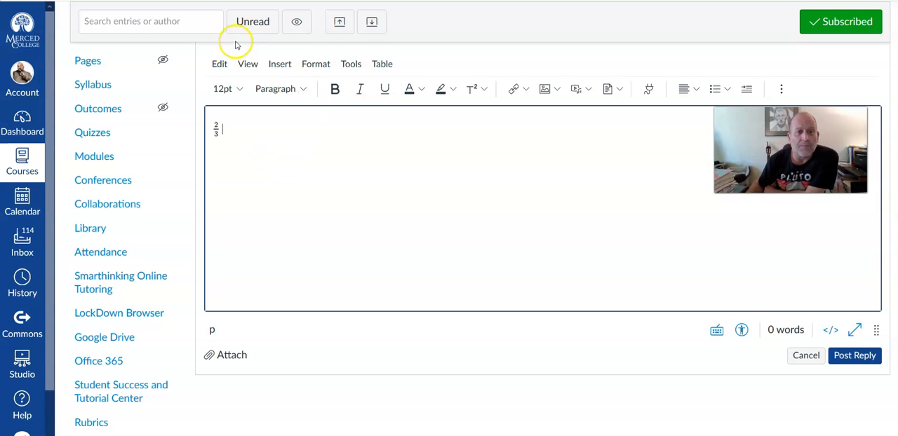
Step: Insert the equation x with subscript 2 after the fraction in the reply
left_click(279, 64)
left_click(309, 176)
left_click(380, 226)
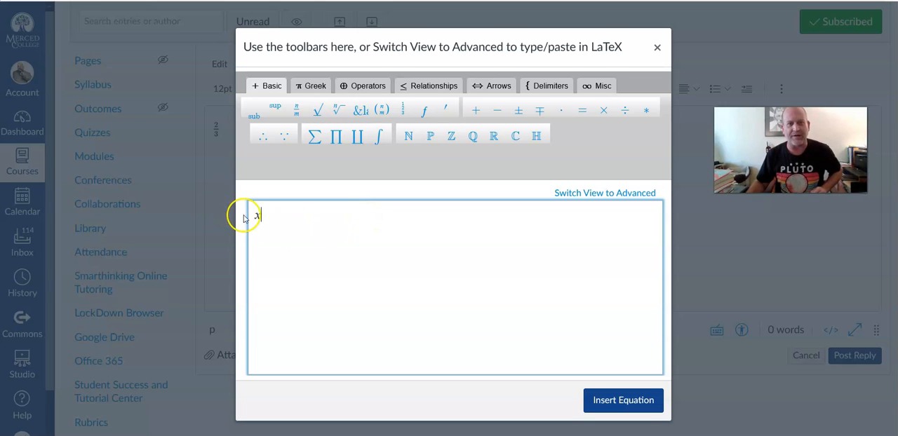
left_click(254, 118)
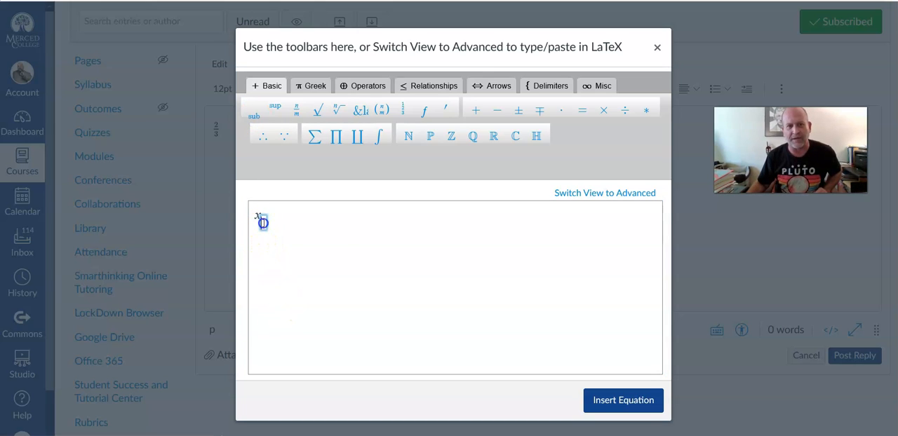
left_click(343, 224)
left_click(303, 220)
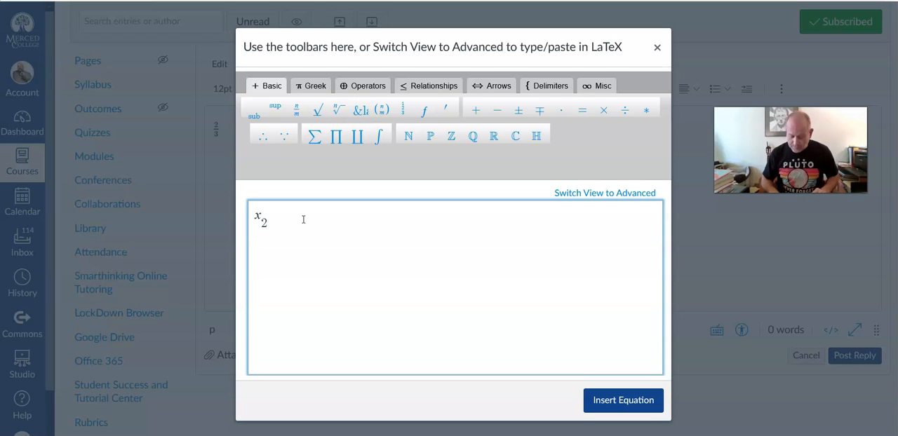
left_click(277, 249)
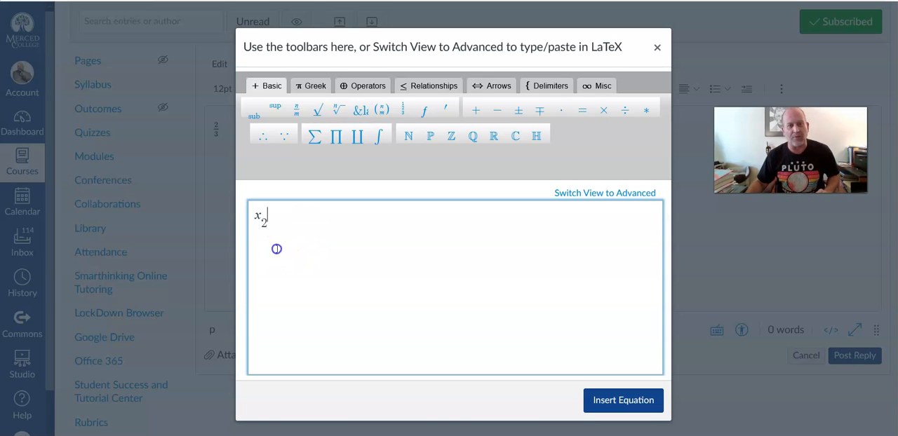
left_click(312, 215)
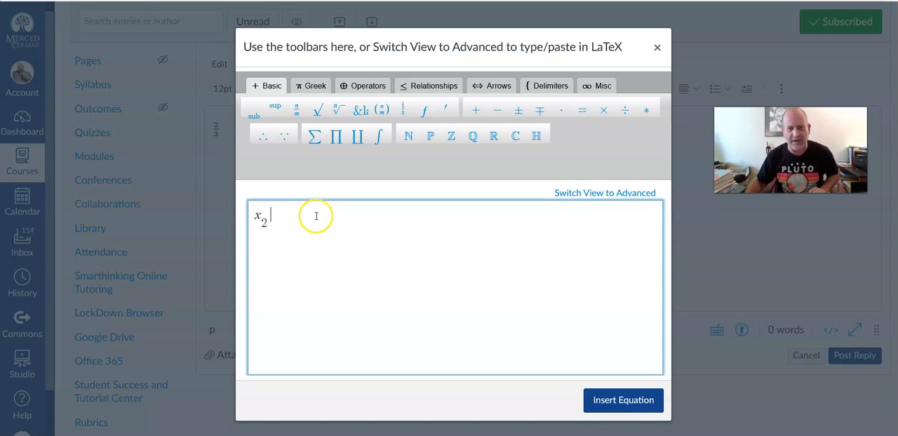
left_click(622, 397)
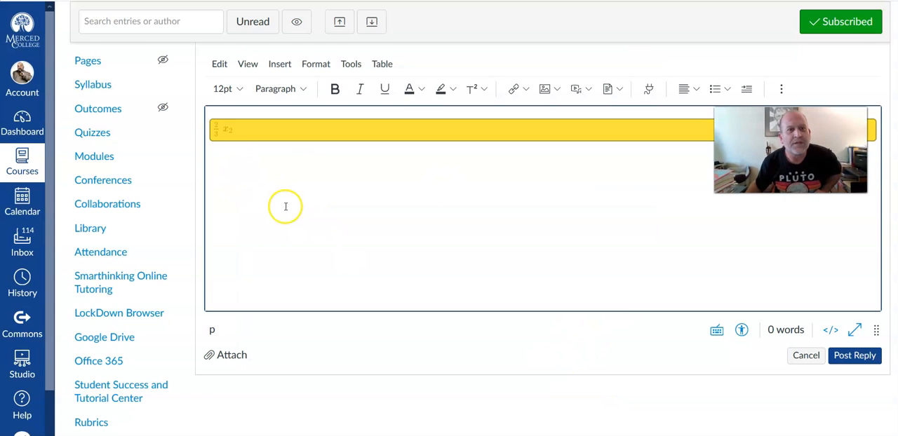
Step: Insert the equation x with superscript 4 after the subscripted x in the reply
left_click(279, 64)
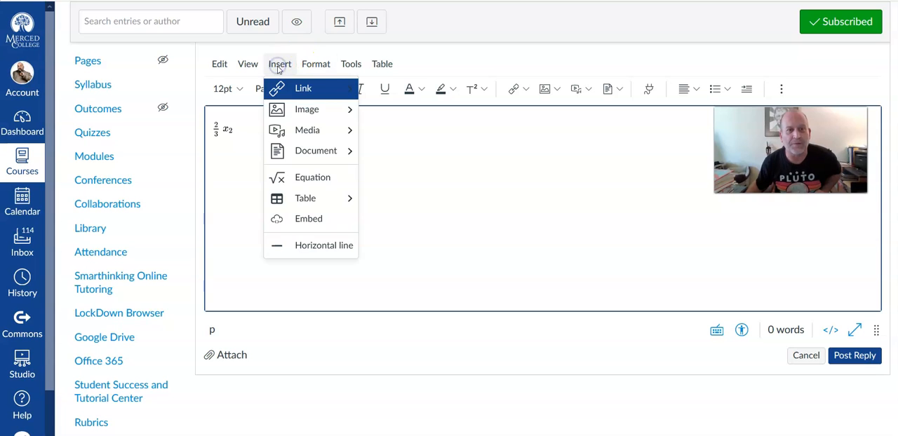
left_click(319, 179)
left_click(364, 233)
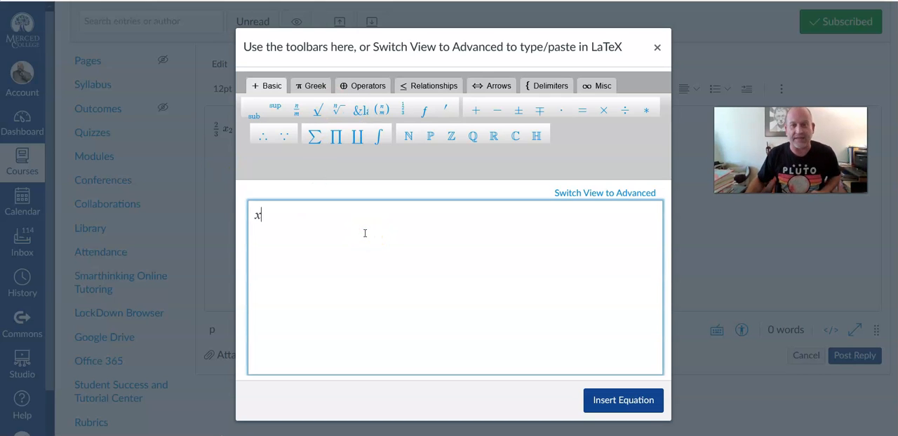
left_click(277, 114)
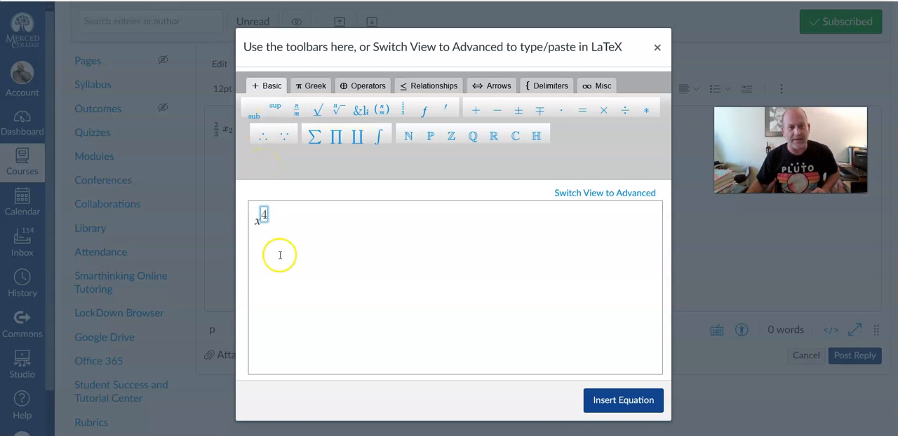
left_click(298, 220)
left_click(622, 403)
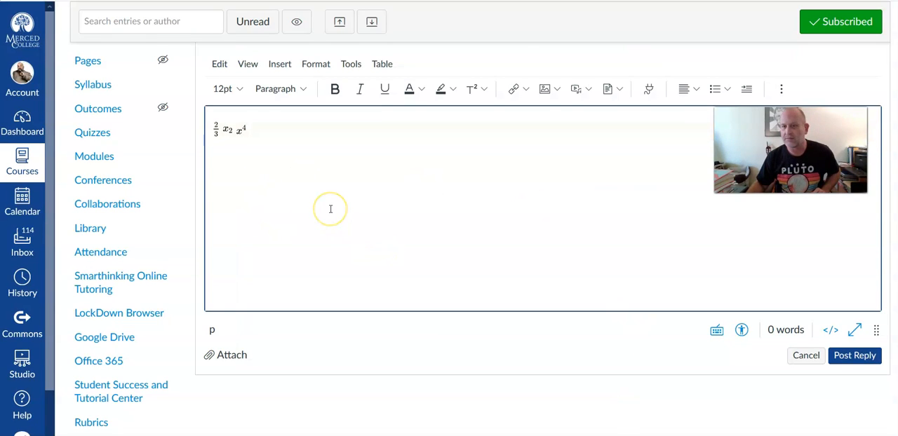
Step: Start a new line below the three equations in the reply
left_click(239, 131)
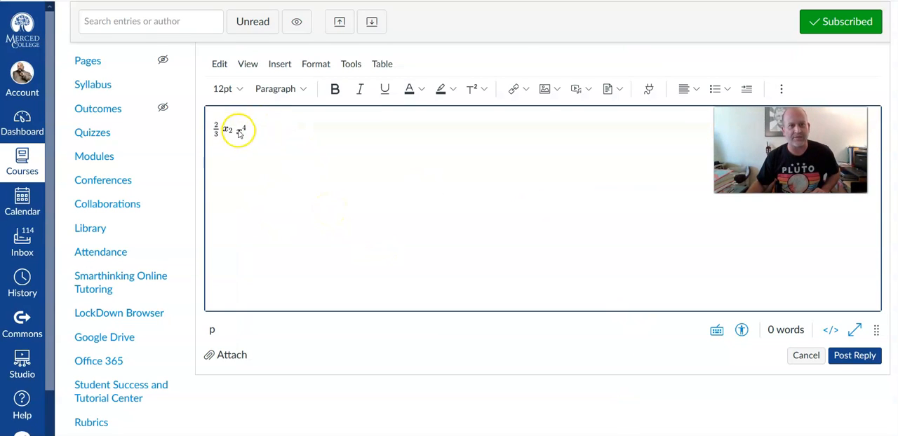
left_click(397, 144)
left_click(271, 127)
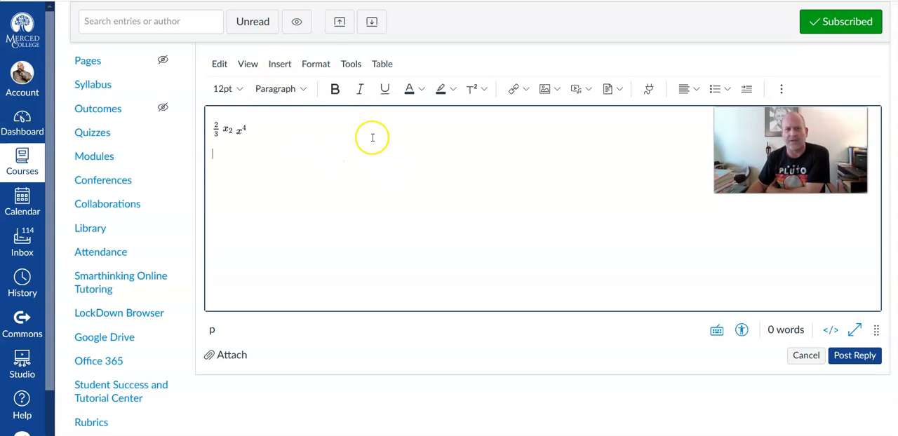
Step: Enter the Greek letter π in a new equation and close the equation editor without inserting it
left_click(279, 64)
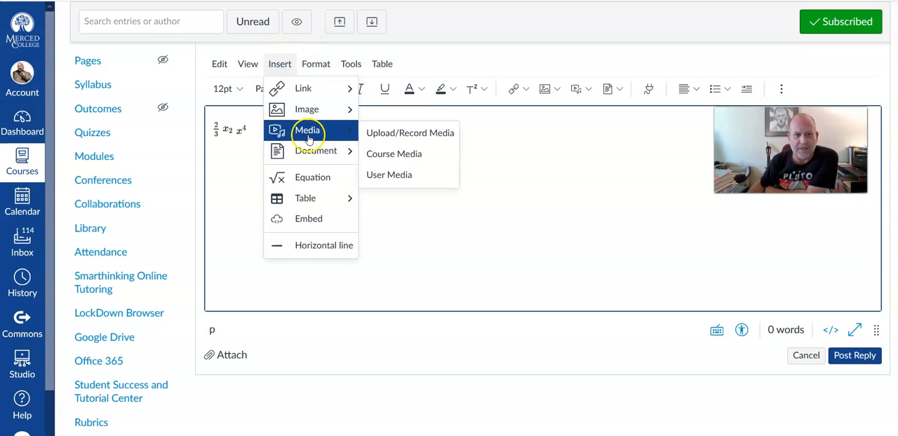
left_click(311, 180)
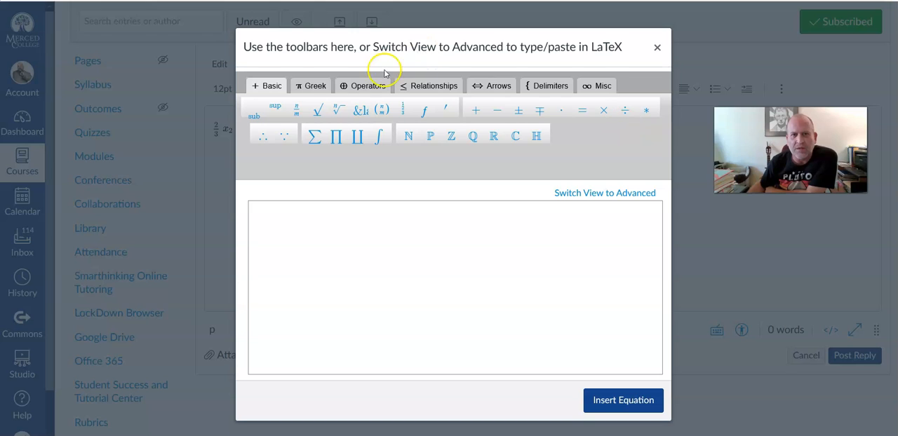
left_click(311, 88)
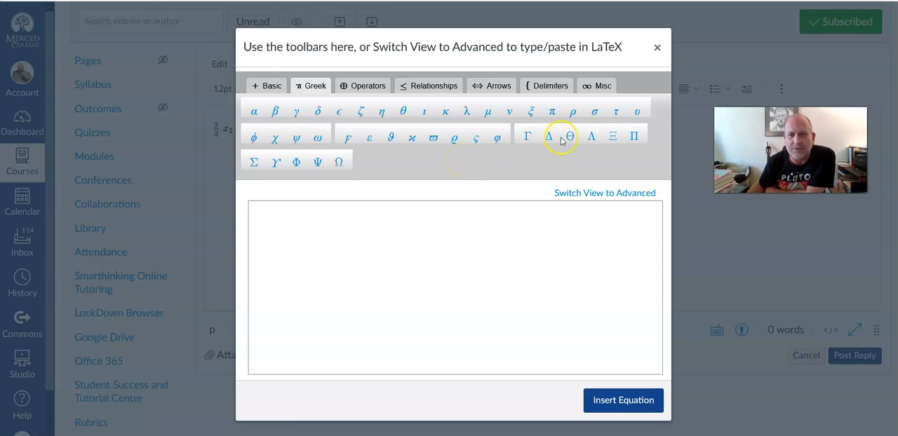
left_click(552, 112)
left_click(259, 229)
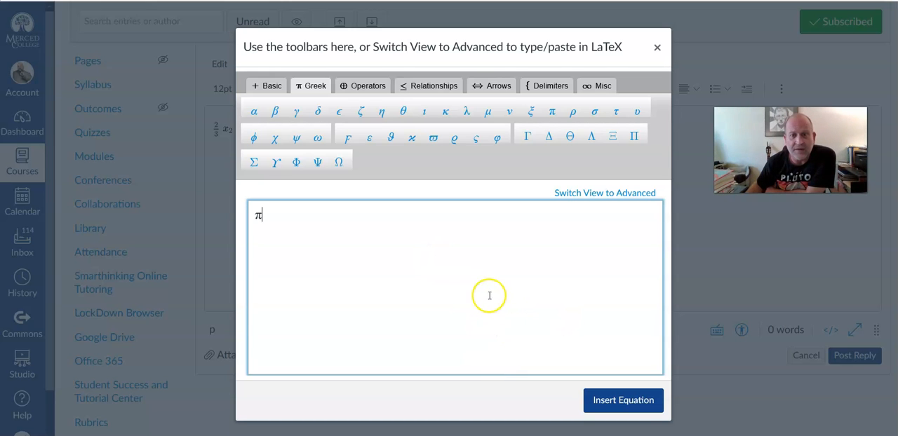
left_click(657, 47)
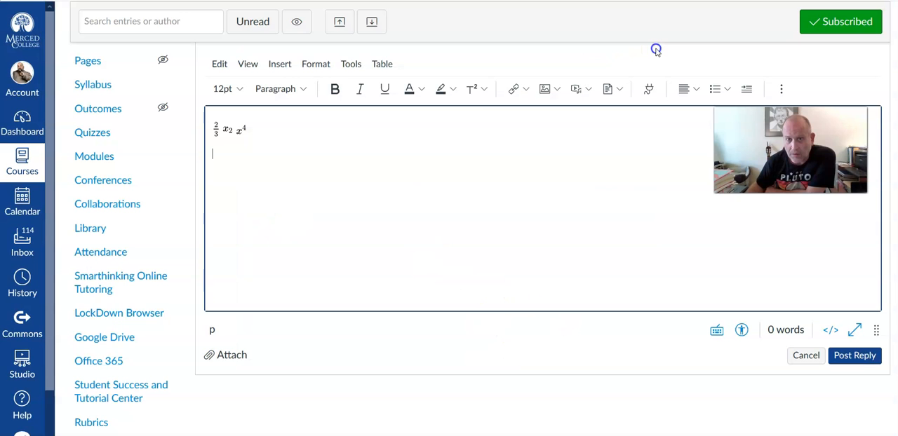
Step: Write the label "Slope formula:" on the line below the equations
left_click(286, 158)
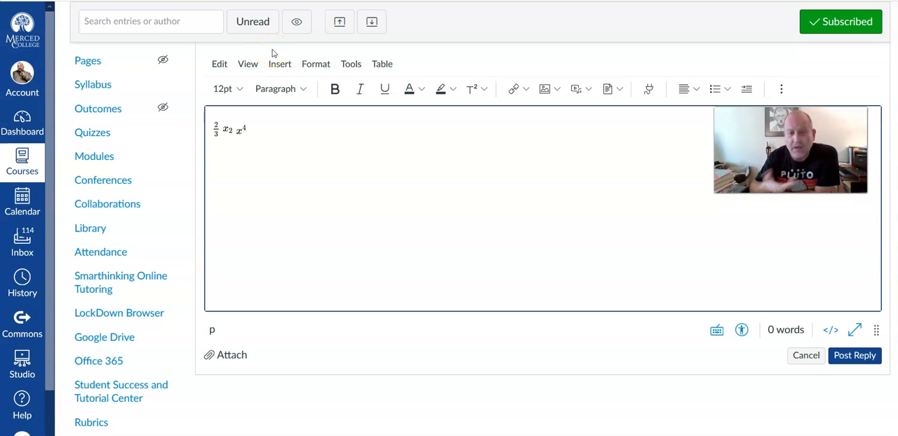
type("SLope")
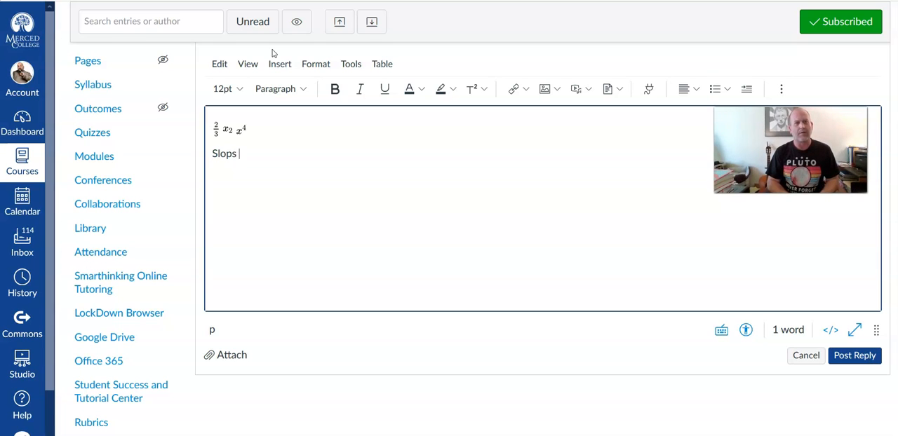
type("form")
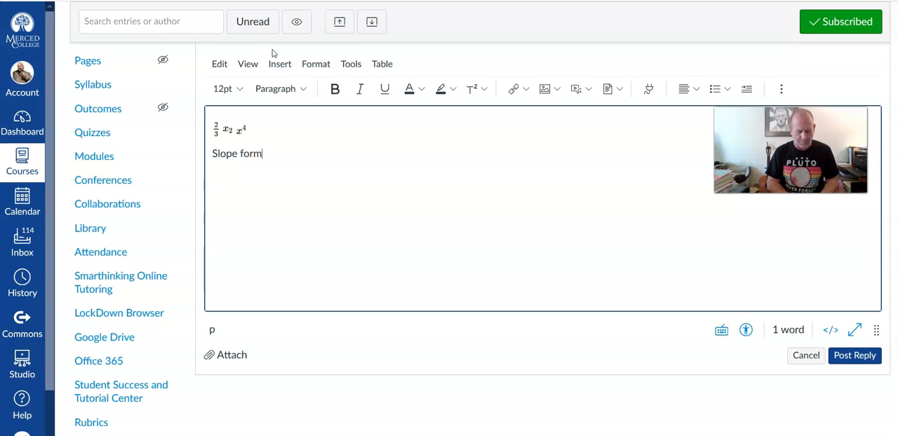
type("ula:")
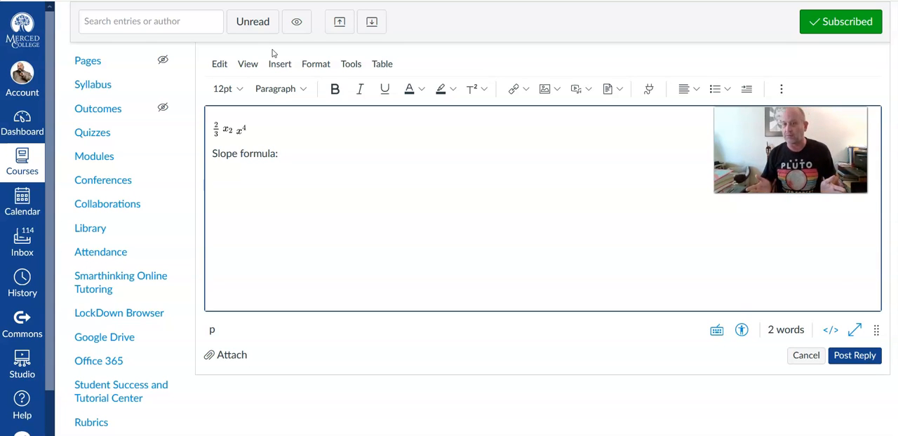
Step: Start a new equation after the "Slope formula:" label and add an empty fraction to it
left_click(305, 154)
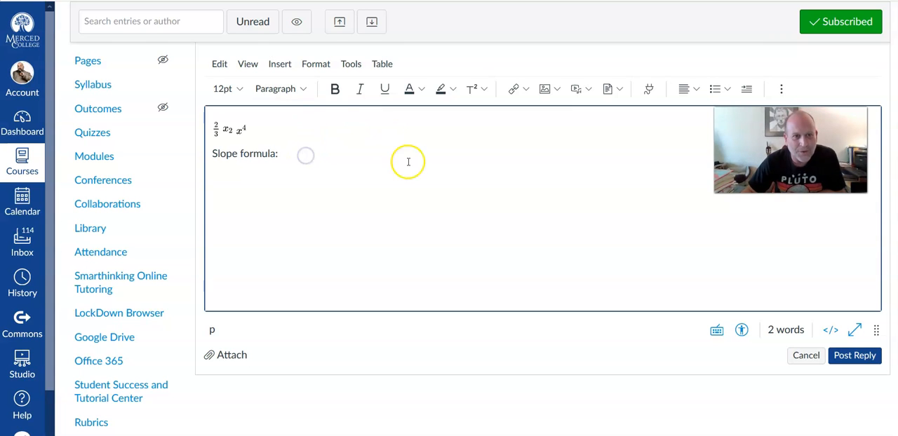
left_click(280, 65)
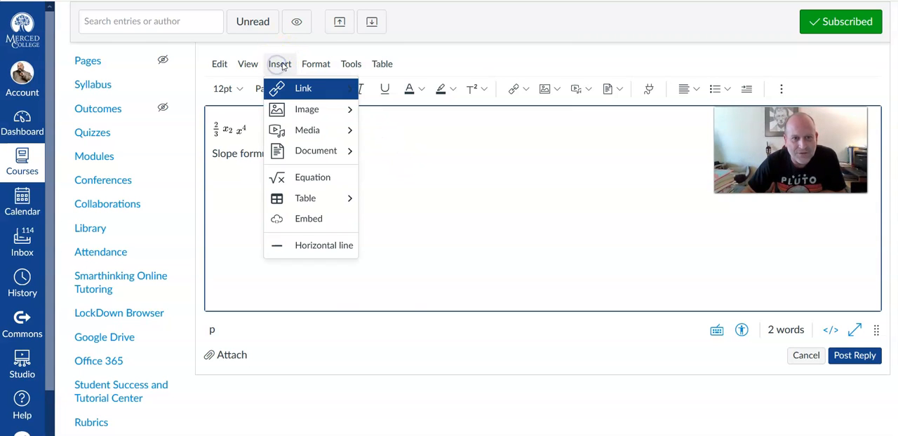
left_click(315, 64)
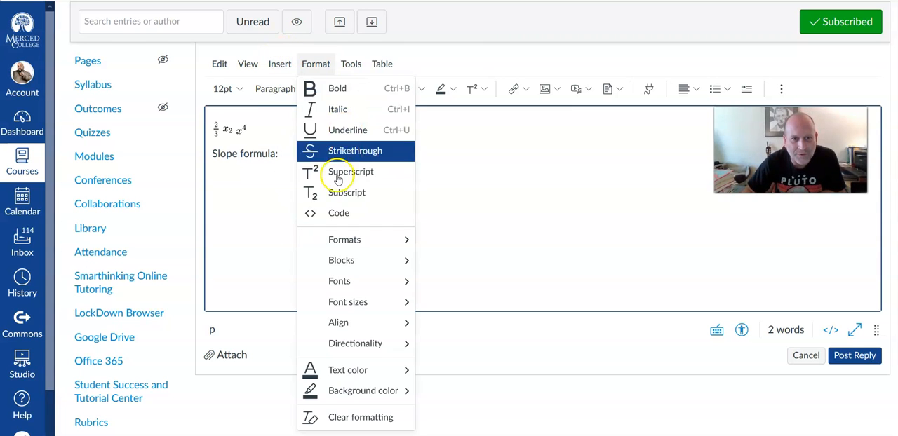
left_click(289, 64)
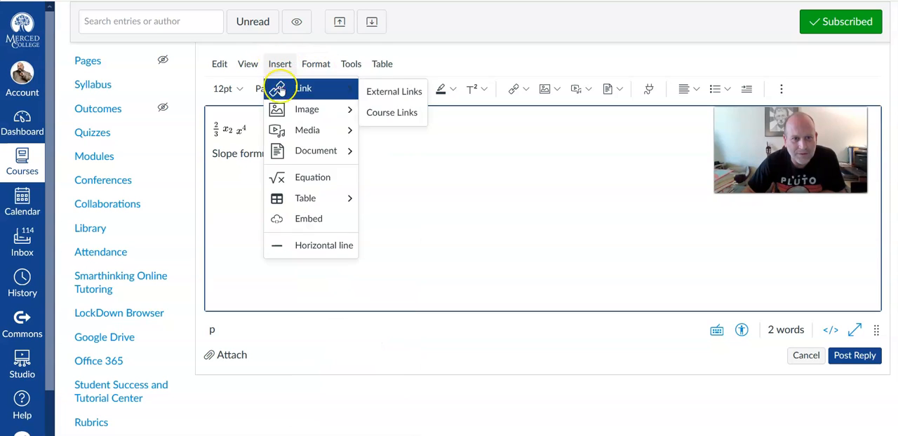
left_click(296, 184)
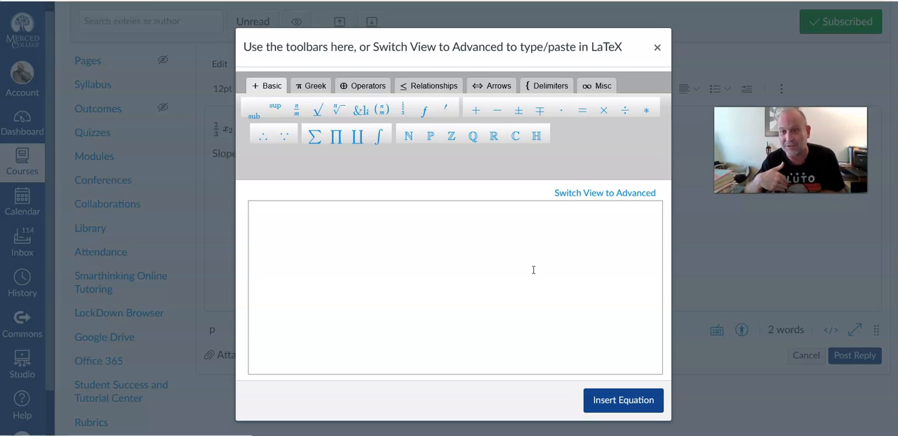
left_click(535, 241)
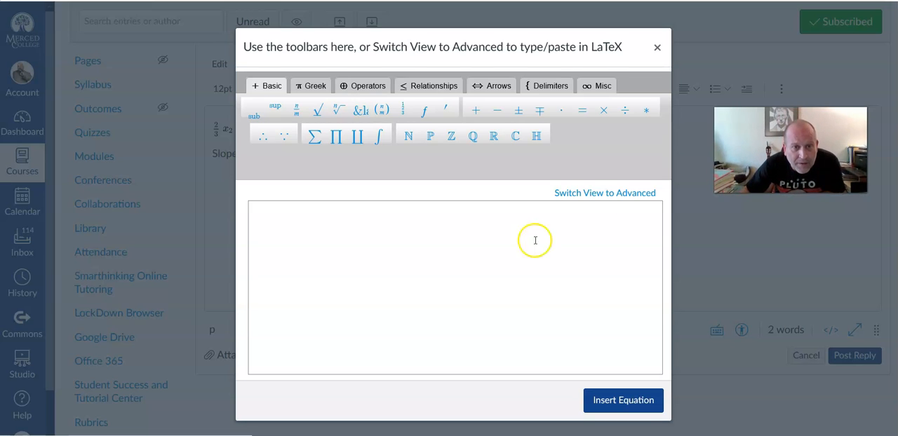
left_click(300, 106)
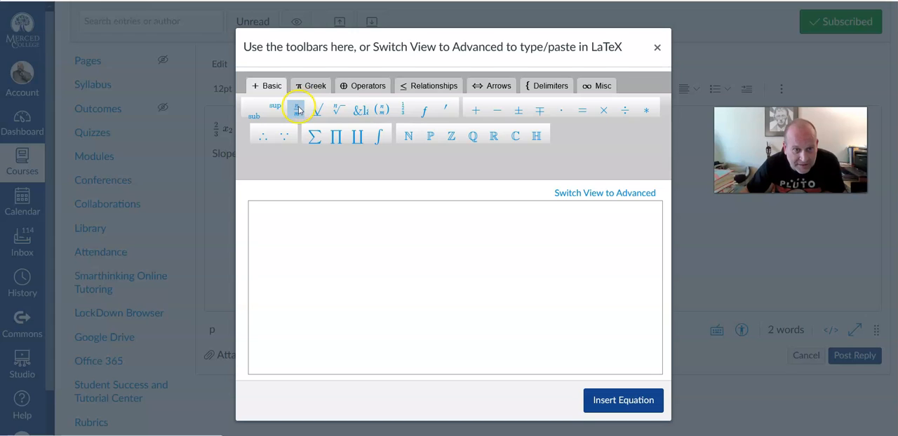
left_click(258, 230)
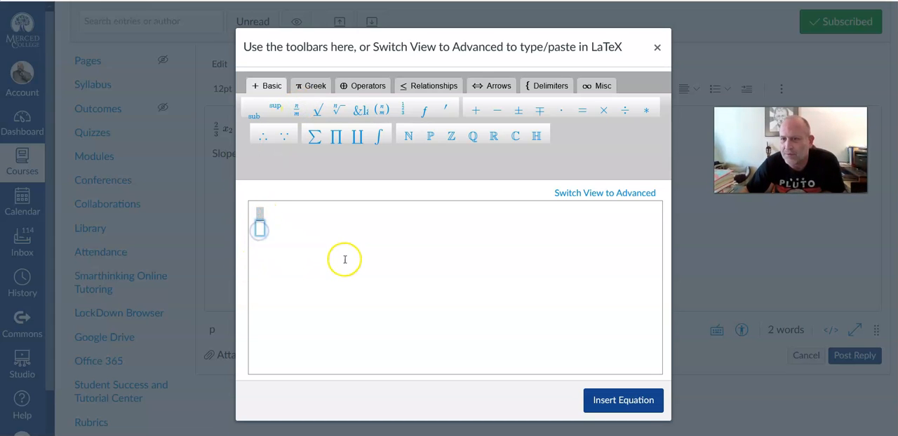
left_click(260, 210)
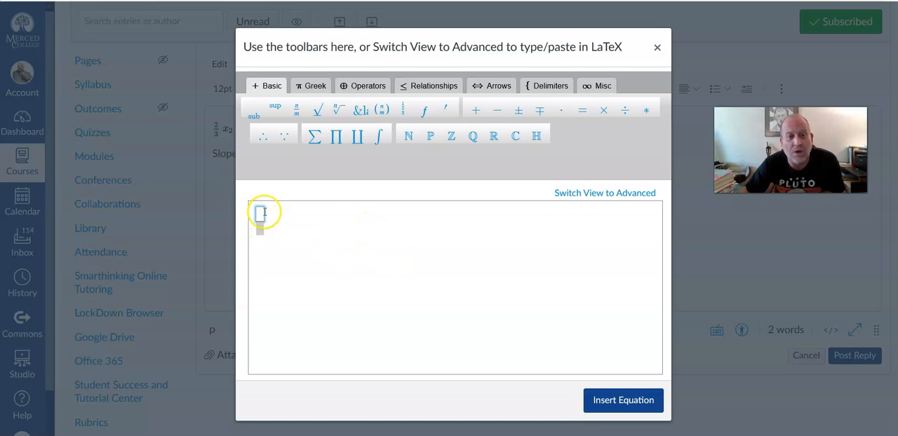
left_click(301, 218)
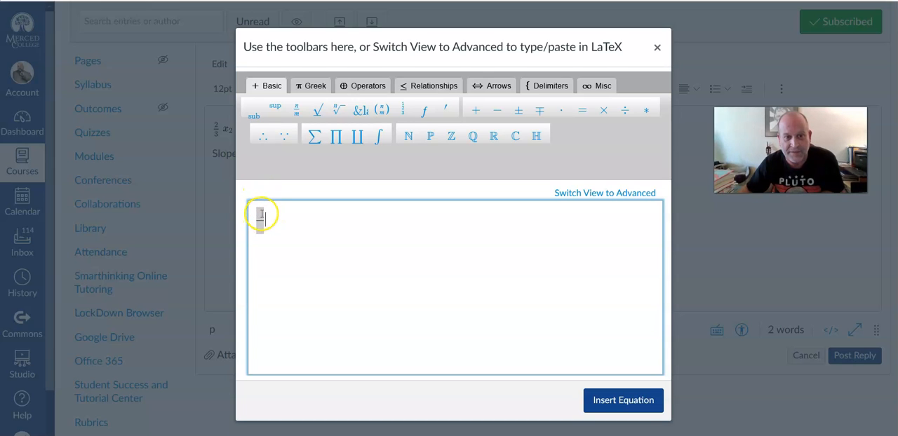
Step: Fill the fraction's numerator with y subscript 2 minus y subscript 1
left_click(260, 213)
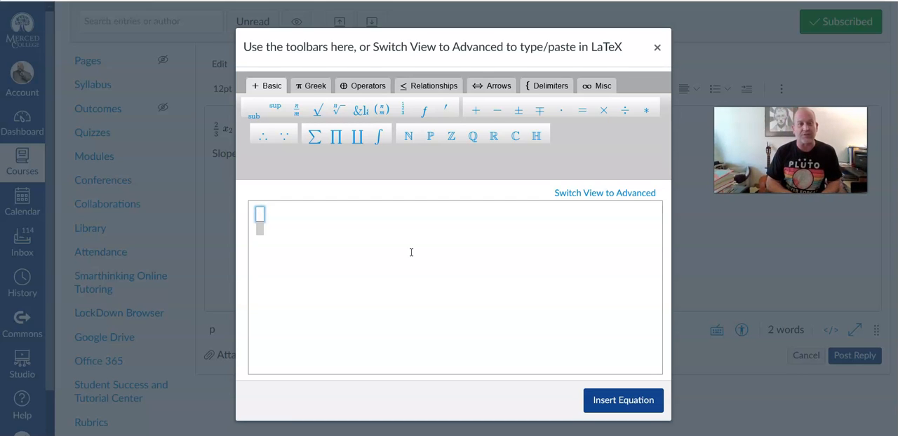
left_click(254, 117)
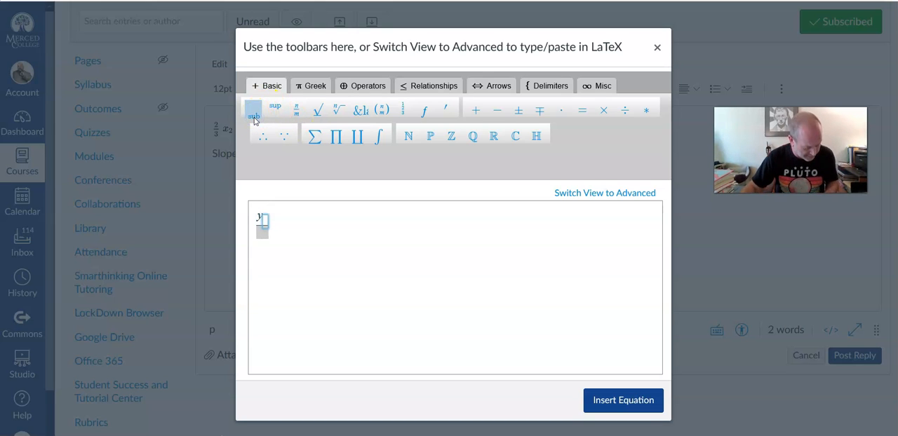
type("2")
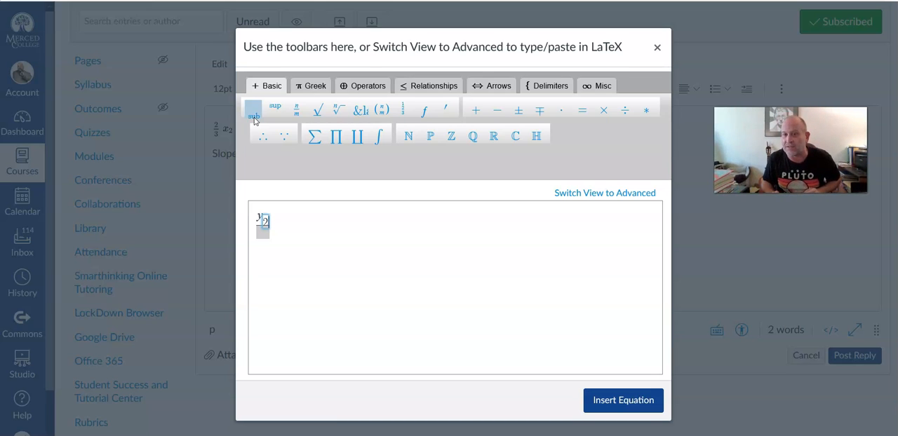
key("Right")
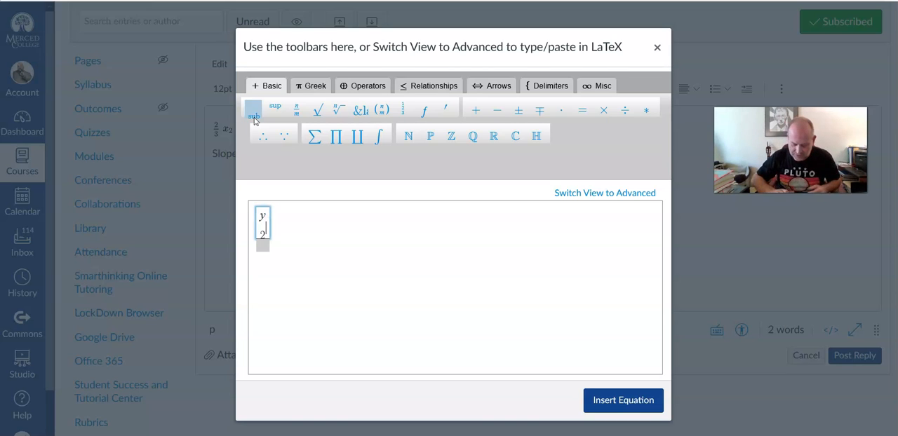
type("-")
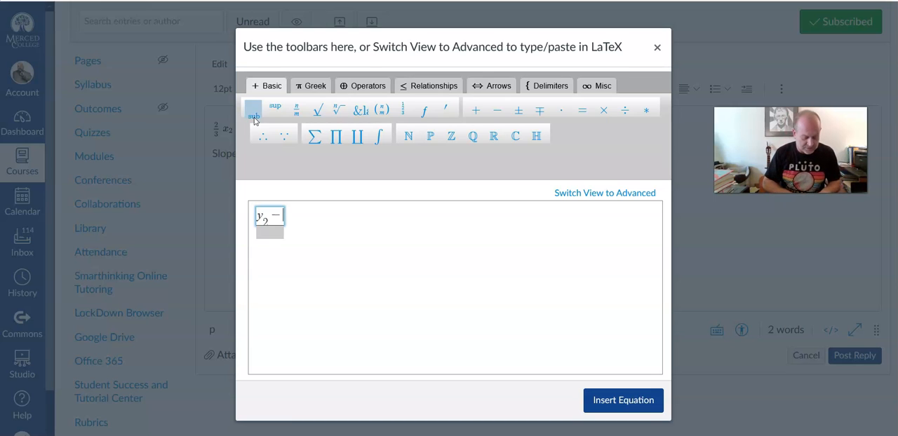
type("y")
left_click(254, 117)
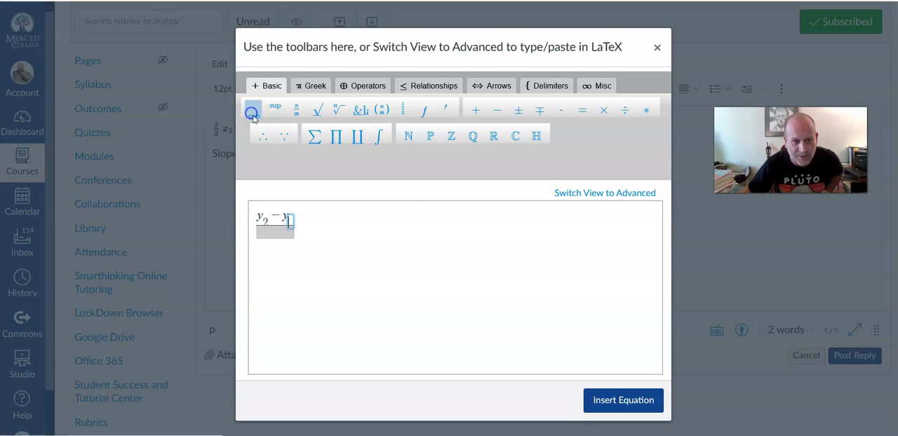
type("1")
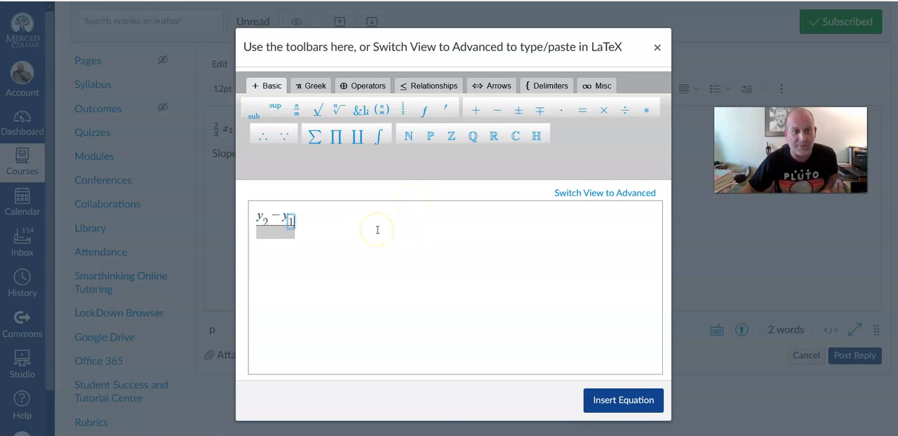
type("/")
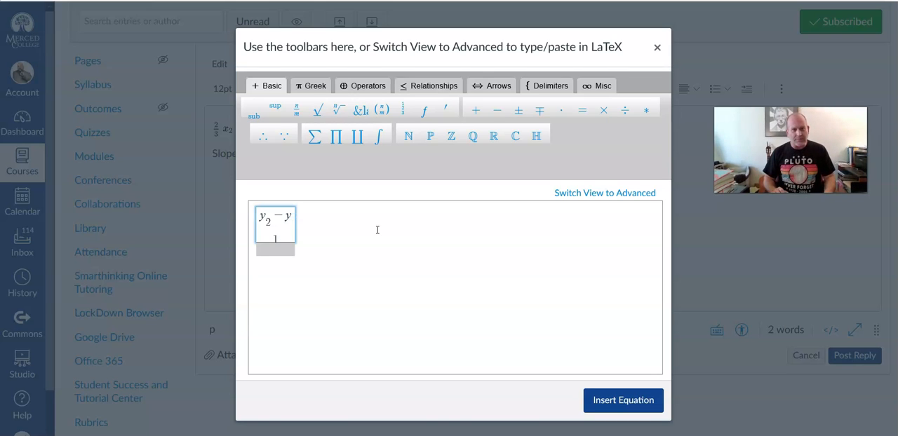
key("Tab")
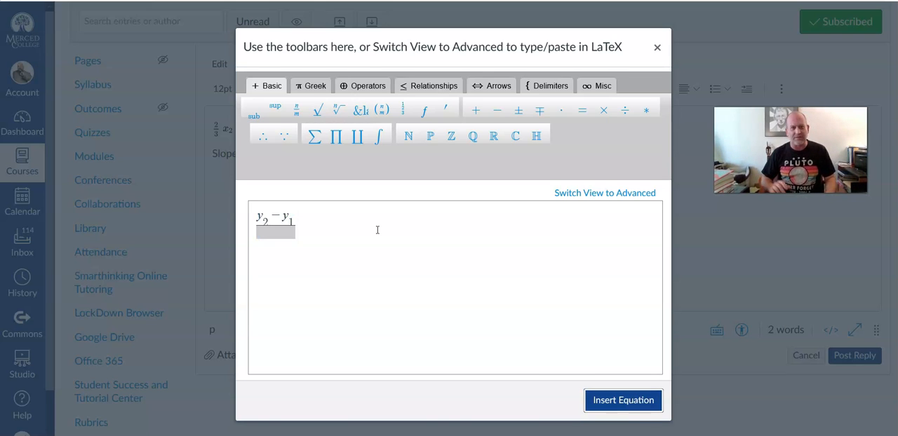
Step: Fill the fraction's denominator with x subscript 2 minus x subscript 1 and insert the equation into the reply
left_click(276, 231)
left_click(281, 238)
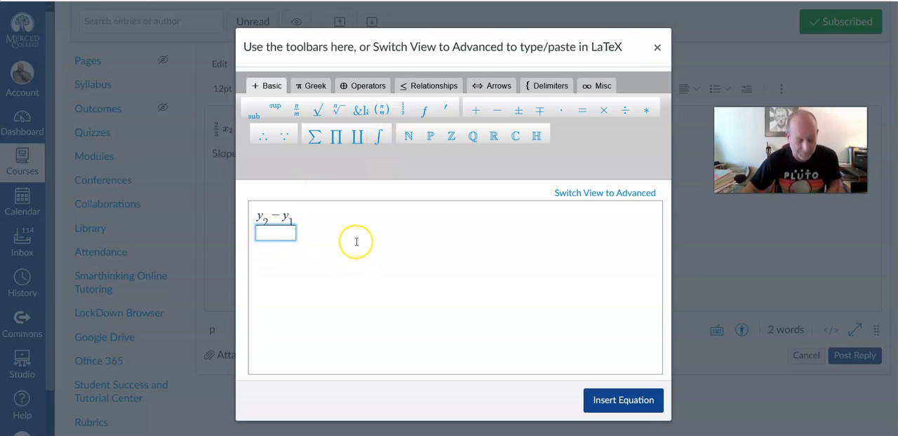
type("x")
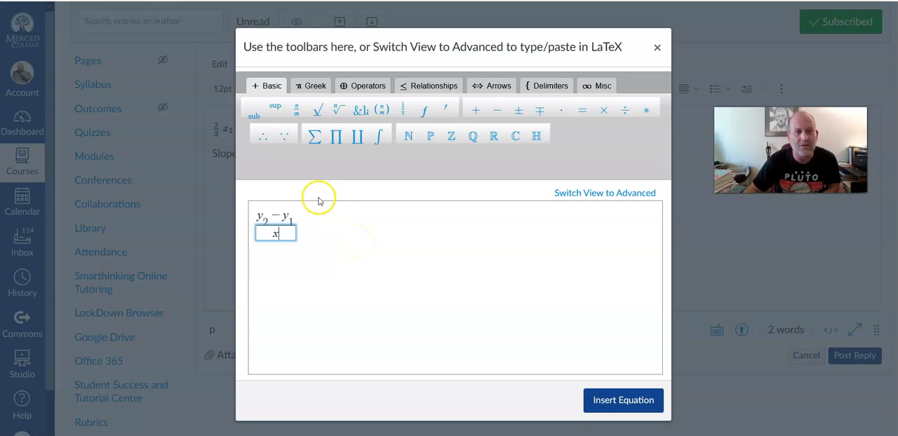
left_click(254, 116)
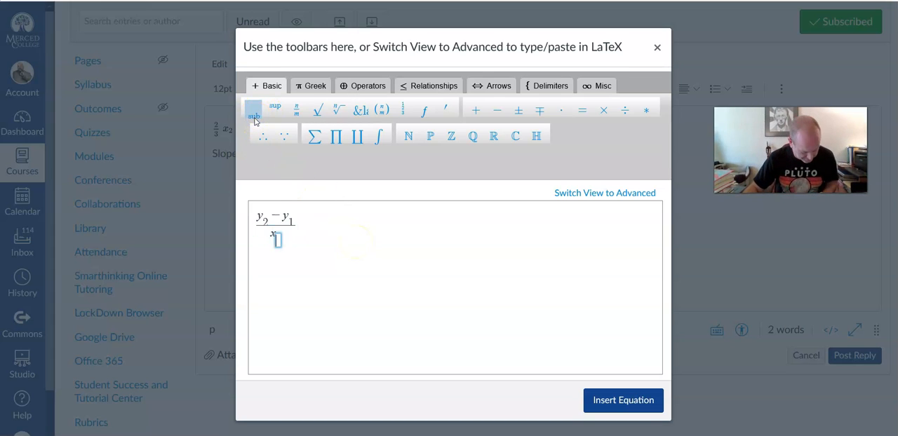
type("2")
key("Right")
type("-")
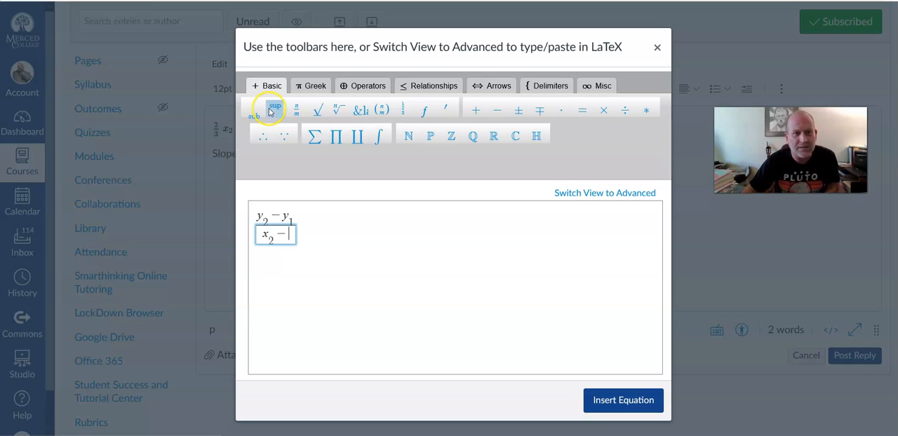
type("x")
left_click(261, 112)
type("1")
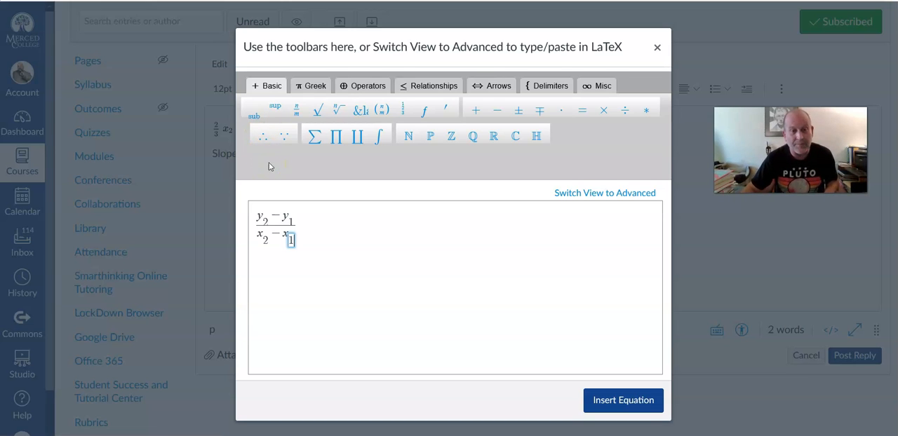
left_click(339, 229)
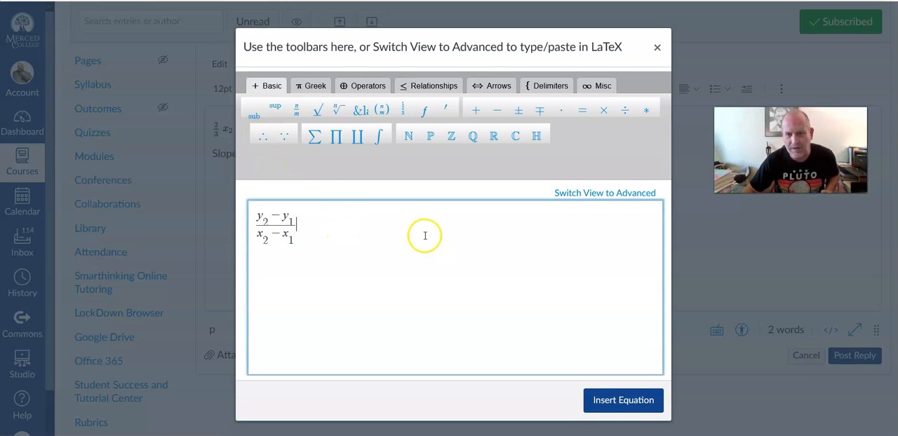
left_click(622, 401)
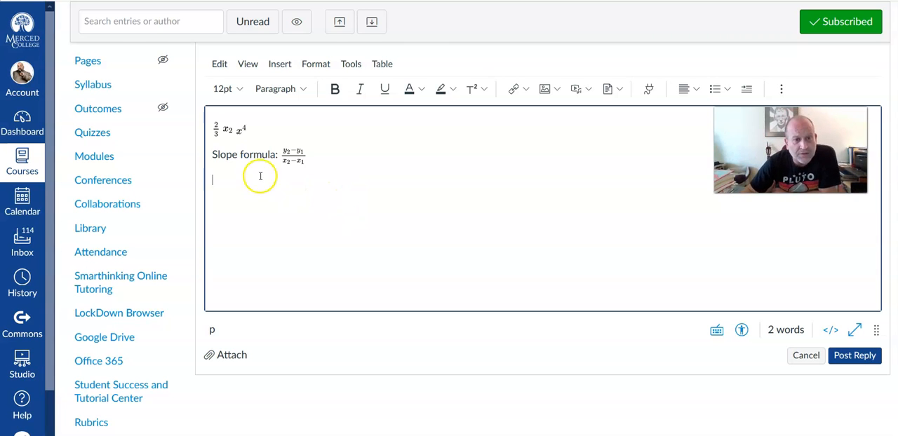
Step: Start a new equation on the line below the slope formula with "d =" followed by an empty square root
left_click(281, 66)
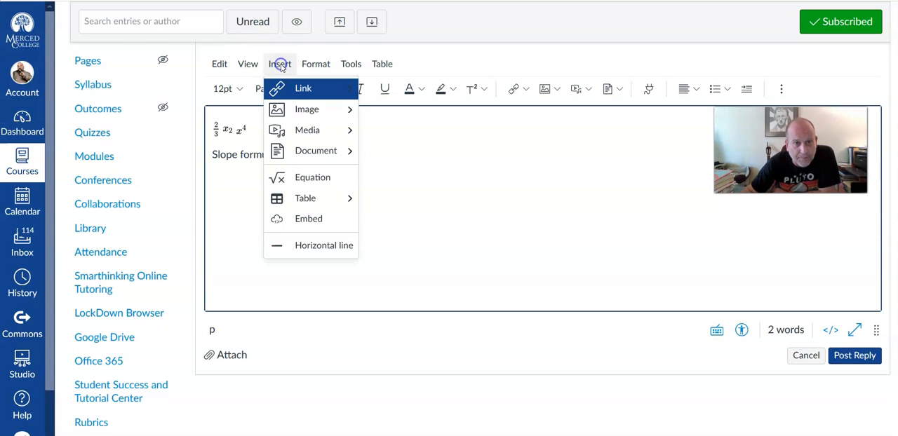
left_click(305, 177)
left_click(325, 226)
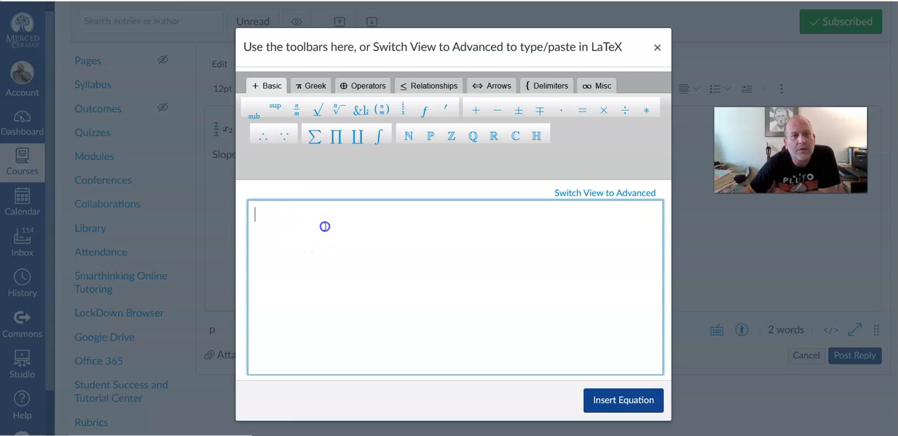
type("d=")
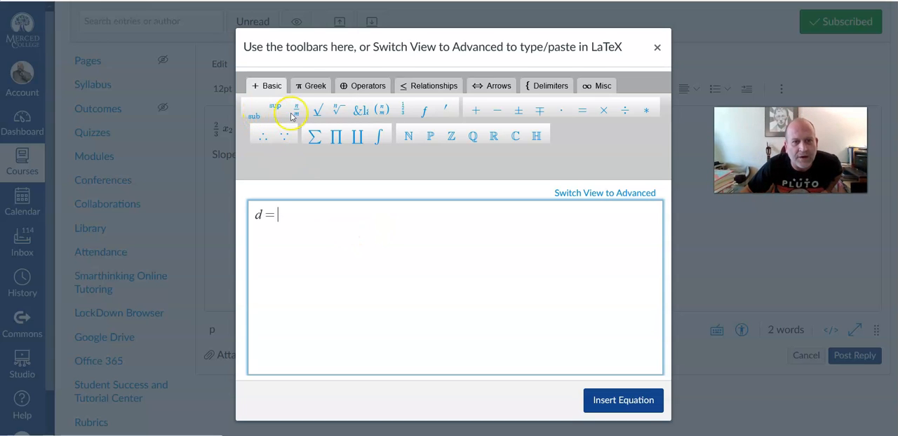
left_click(318, 112)
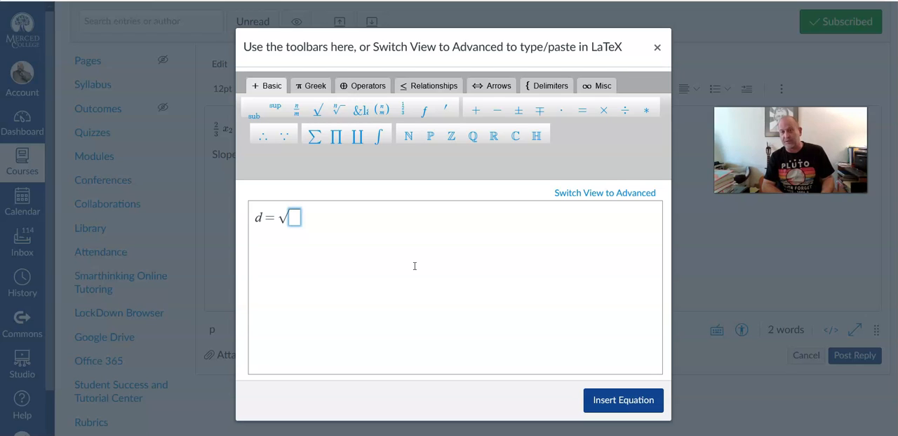
Step: Enter x subscript 2 minus x subscript 1 in parentheses under the square root
type("(")
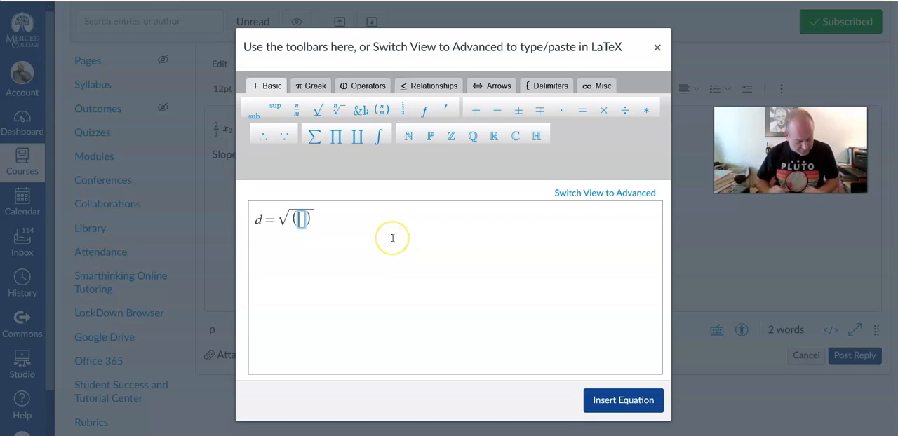
type("x")
left_click(253, 111)
type("2")
key("Right")
type("- ")
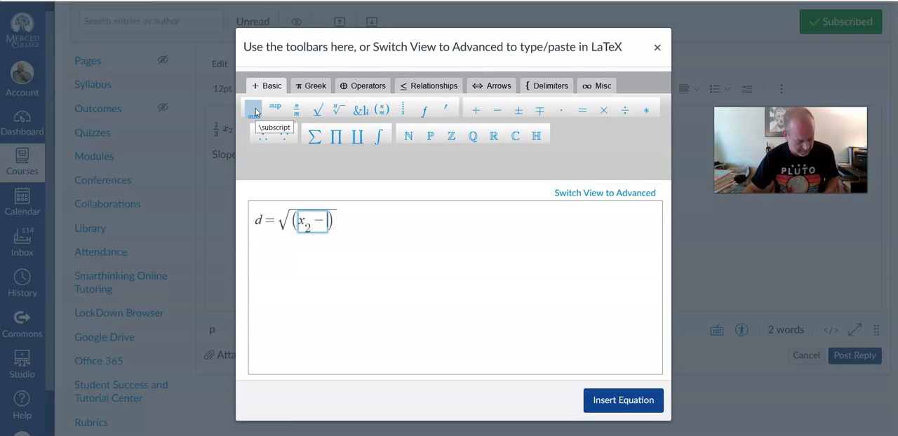
type("x")
left_click(253, 111)
type("1")
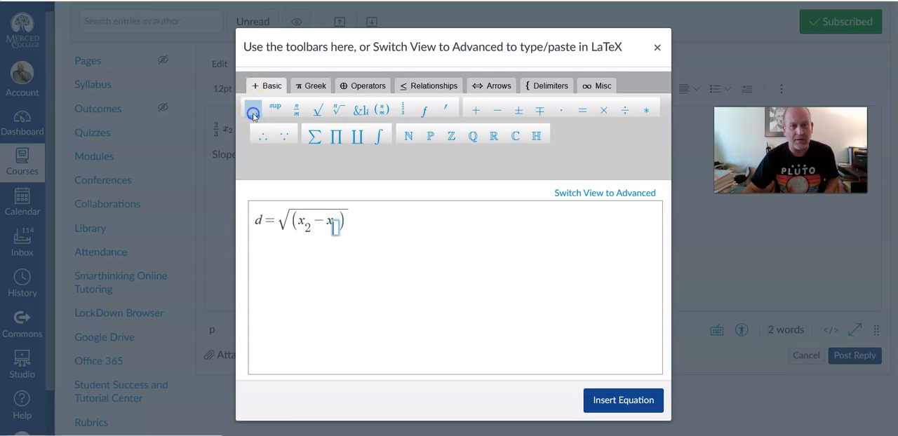
Step: Close the parentheses under the root and raise the x difference to the power of 2
left_click(348, 227)
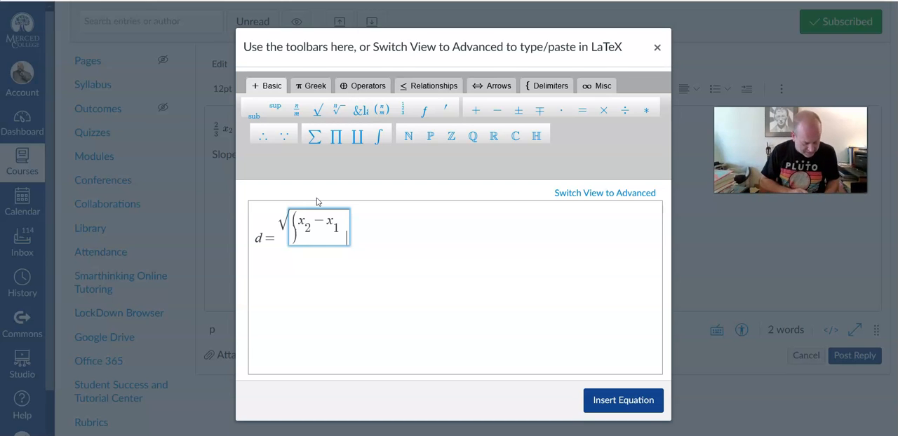
type(")")
left_click(275, 106)
type("2")
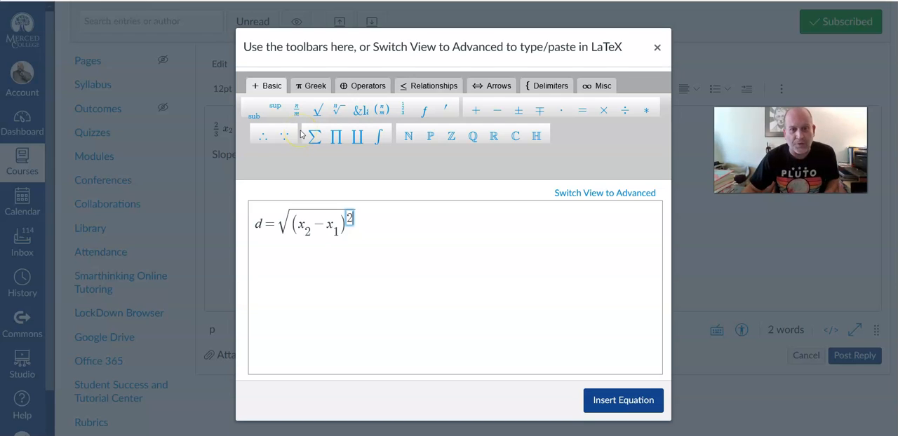
Step: Add a plus sign under the square root, followed by y subscript 2 minus y subscript 1 in parentheses
key("Right")
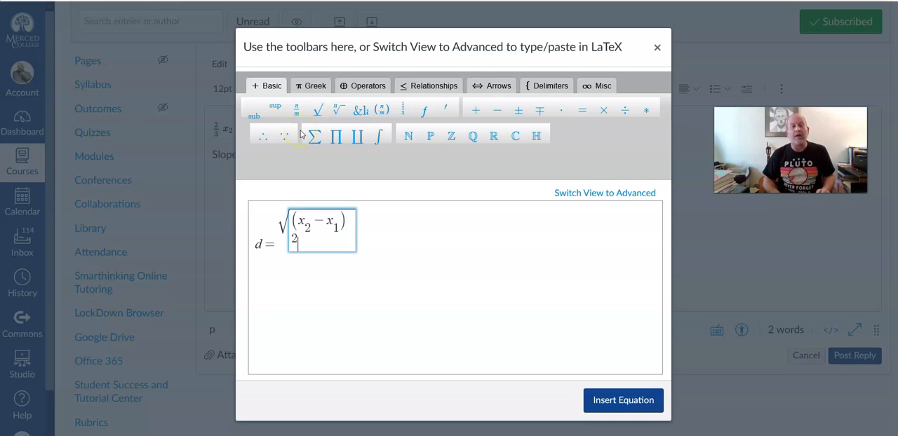
type("+ ")
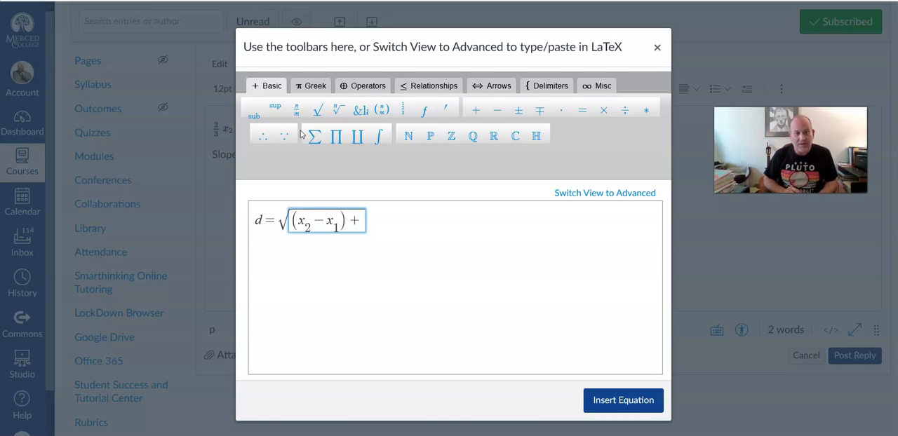
type("(")
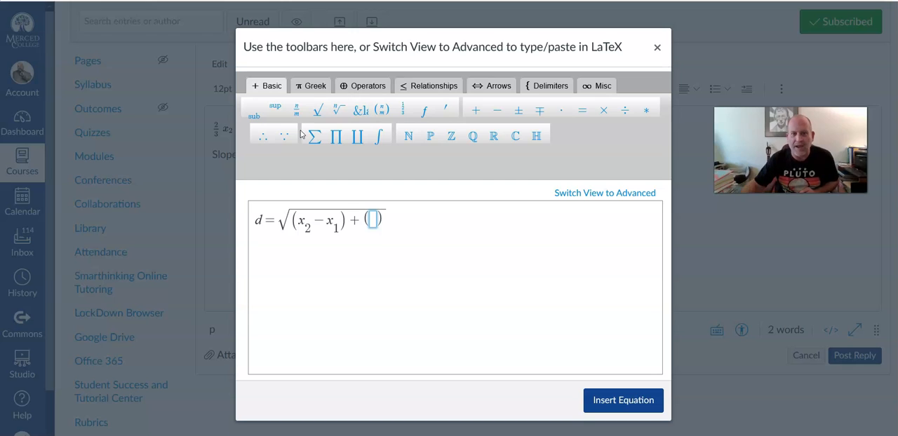
type("y")
left_click(255, 110)
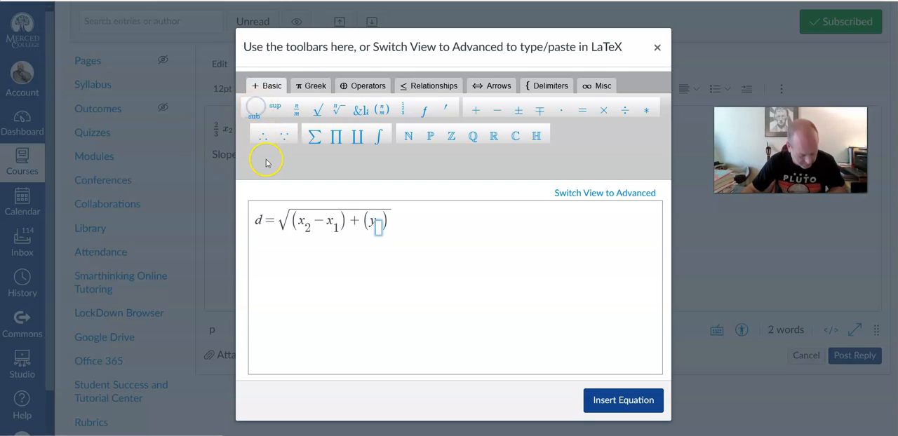
type("2")
key("Right")
type("- ")
type("y")
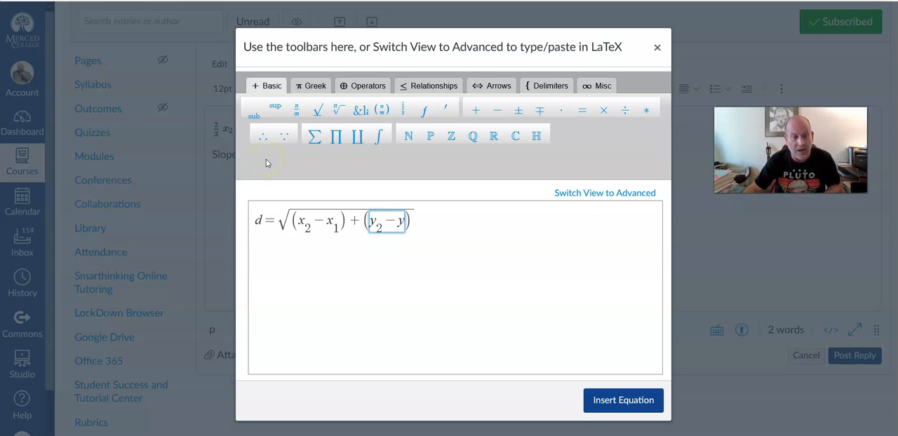
left_click(251, 111)
type("1")
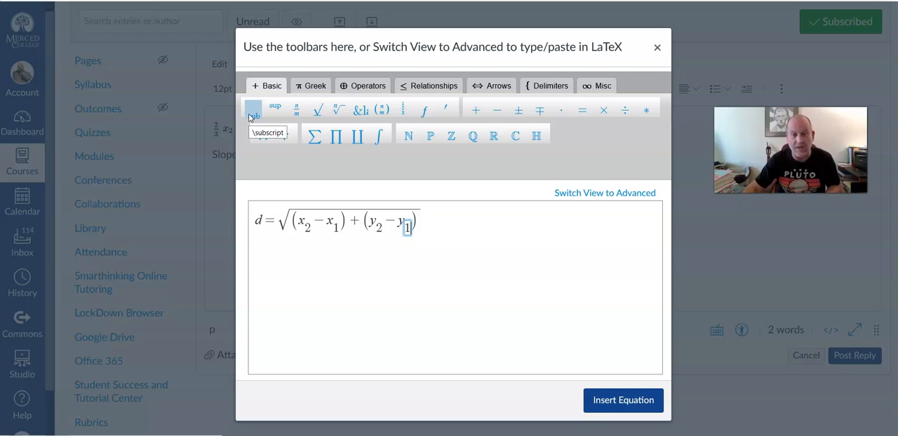
Step: Raise the parenthesized y difference to the power of 2 under the root and insert the equation into the reply
key("Right")
key("Right")
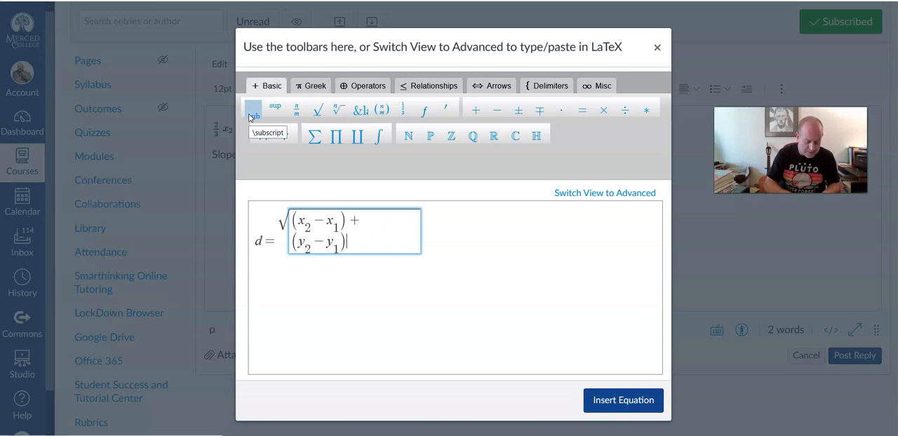
left_click(274, 112)
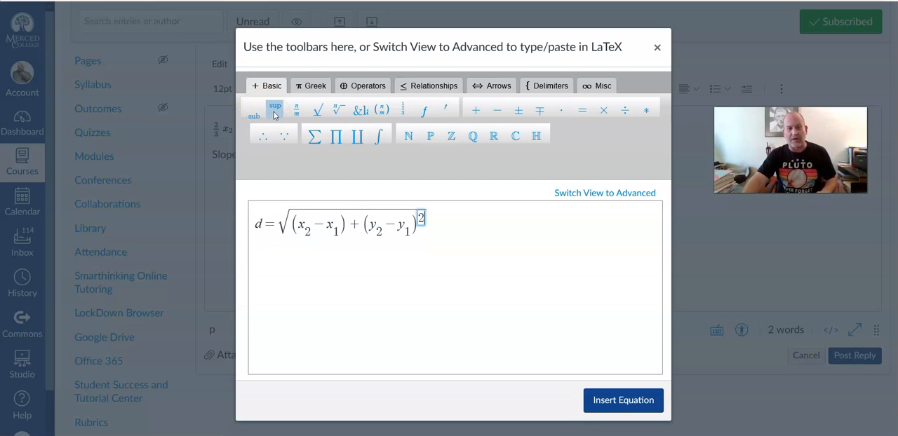
left_click(494, 226)
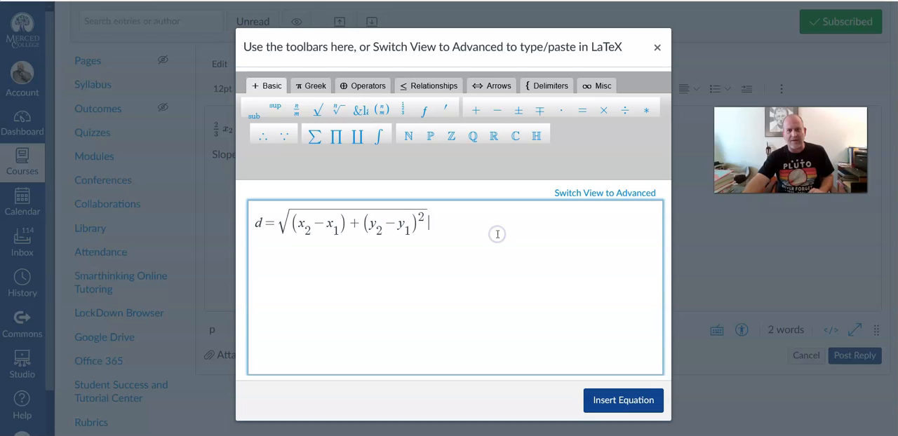
left_click(634, 300)
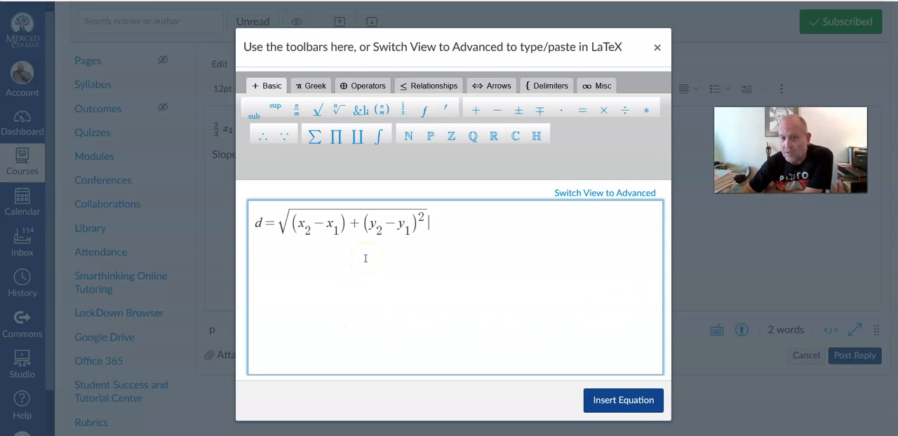
left_click(620, 403)
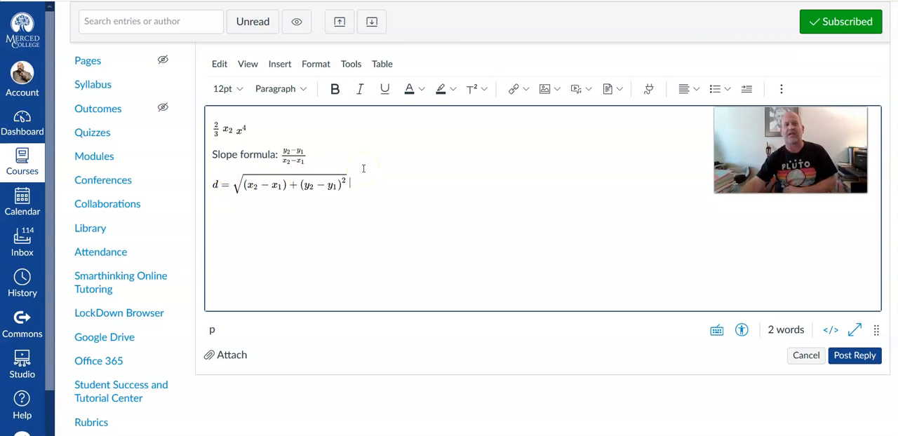
Step: Edit the inserted distance formula to raise the parenthesized x difference to the power of 2 and reinsert it into the reply
left_click(274, 188)
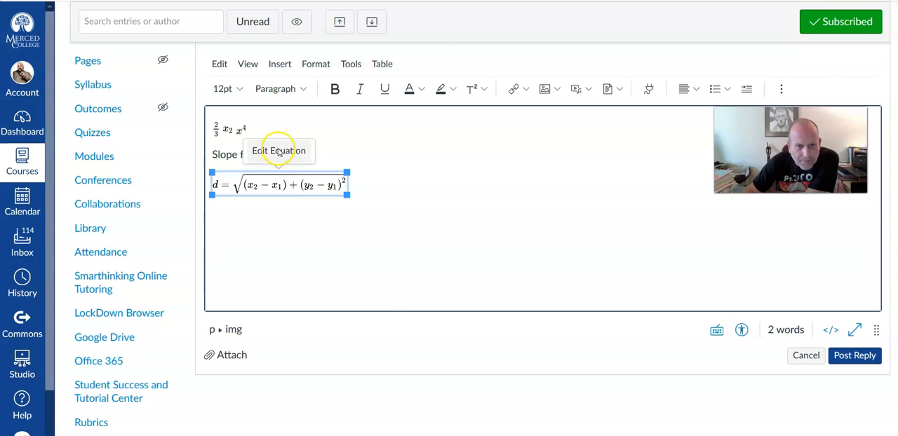
left_click(279, 153)
left_click(347, 221)
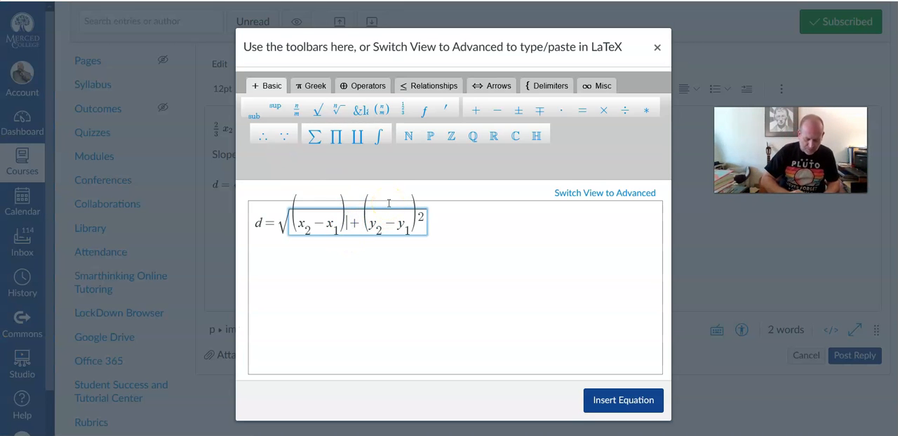
left_click(274, 106)
type("2")
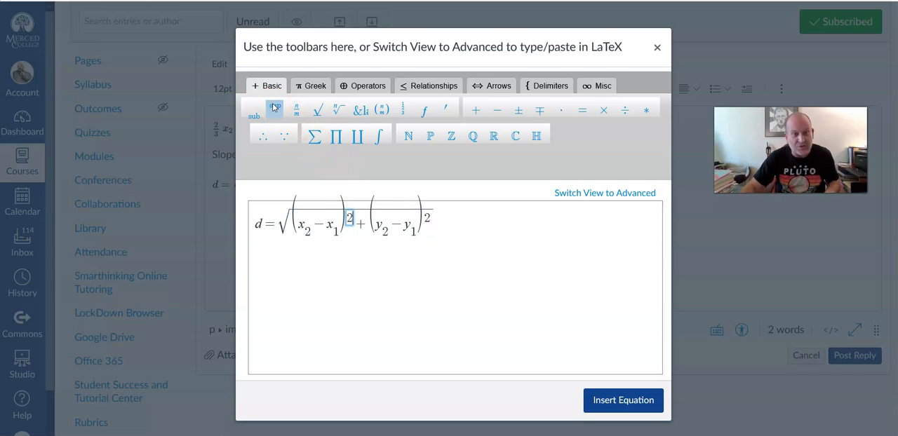
left_click(509, 217)
left_click(631, 401)
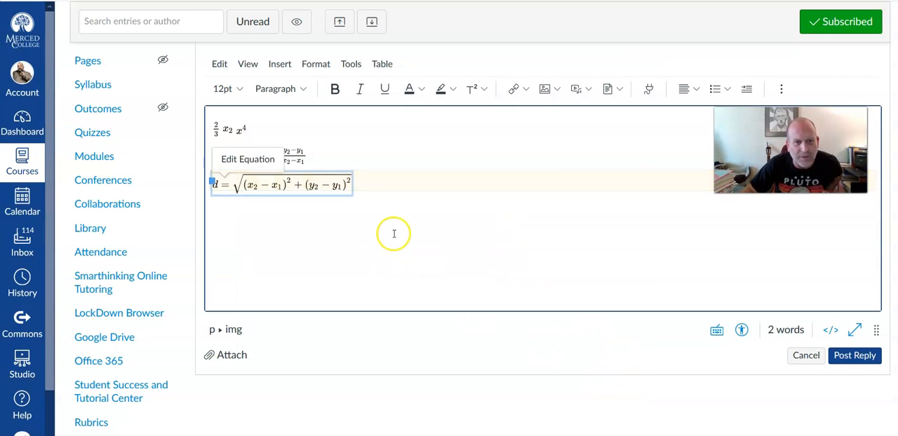
left_click(399, 183)
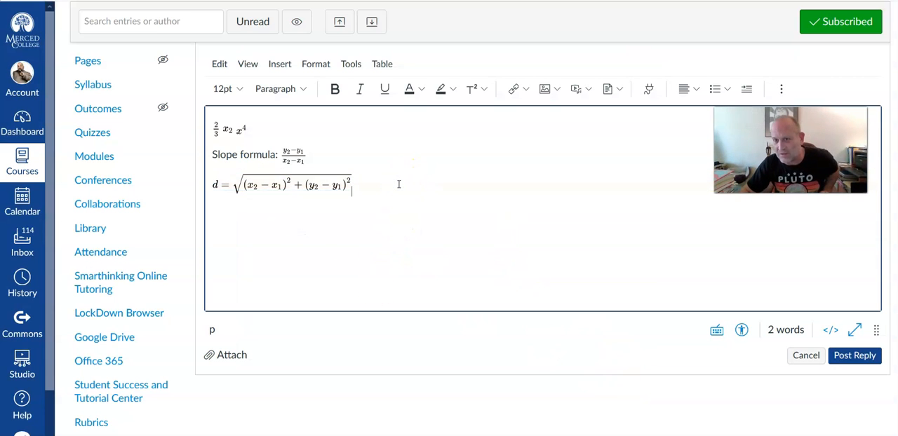